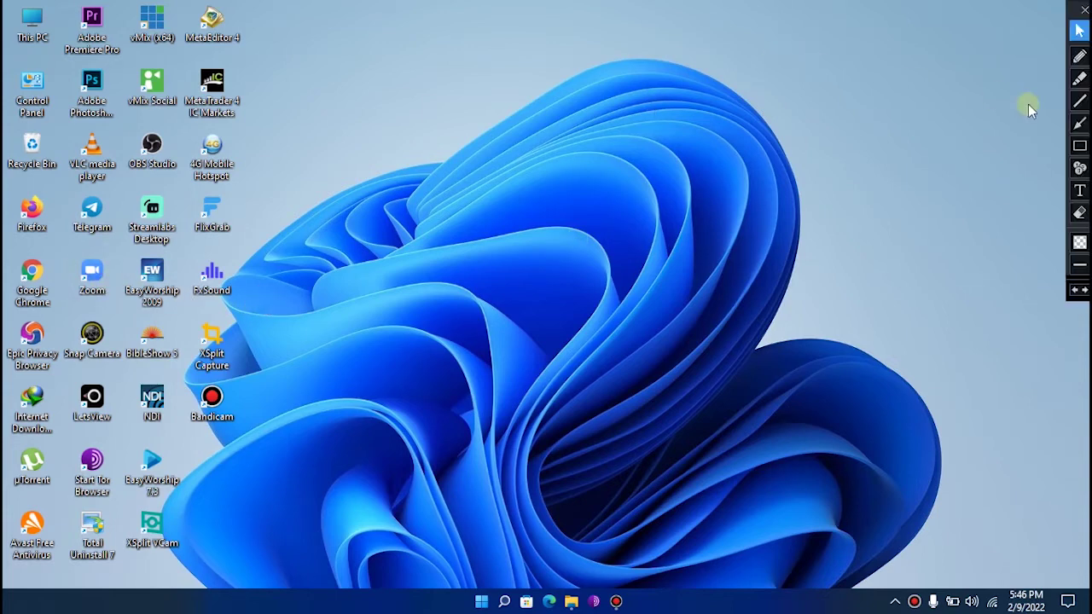
- Point out the Zoom shortcut and Settings gear with temporary arrows, then open Zoom Settings
drag(124, 287, 91, 275)
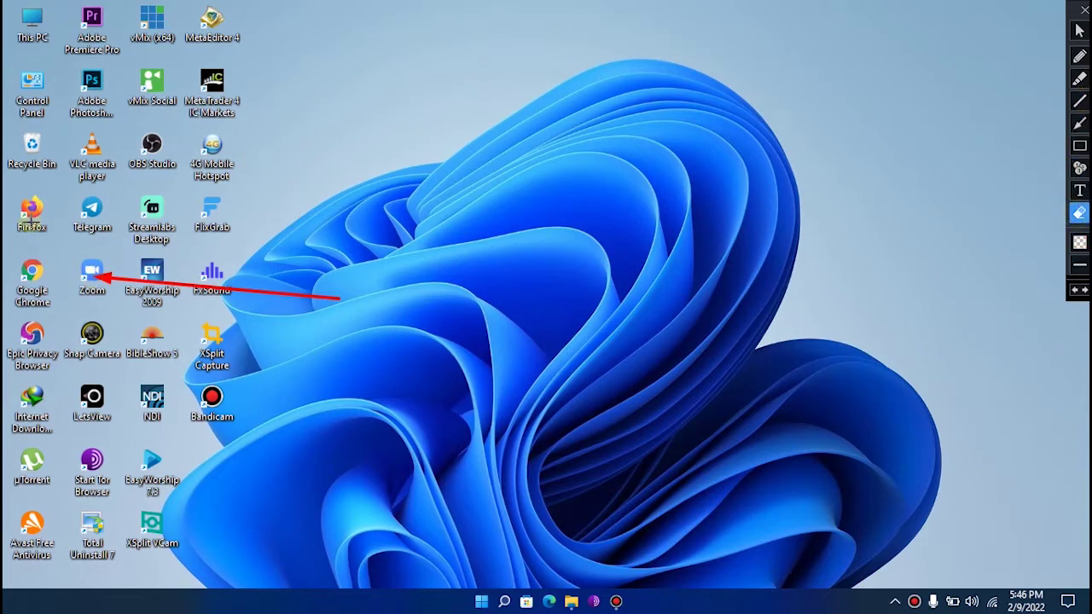
mouse_move(246, 319)
mouse_down()
mouse_move(436, 334)
mouse_move(596, 283)
mouse_up()
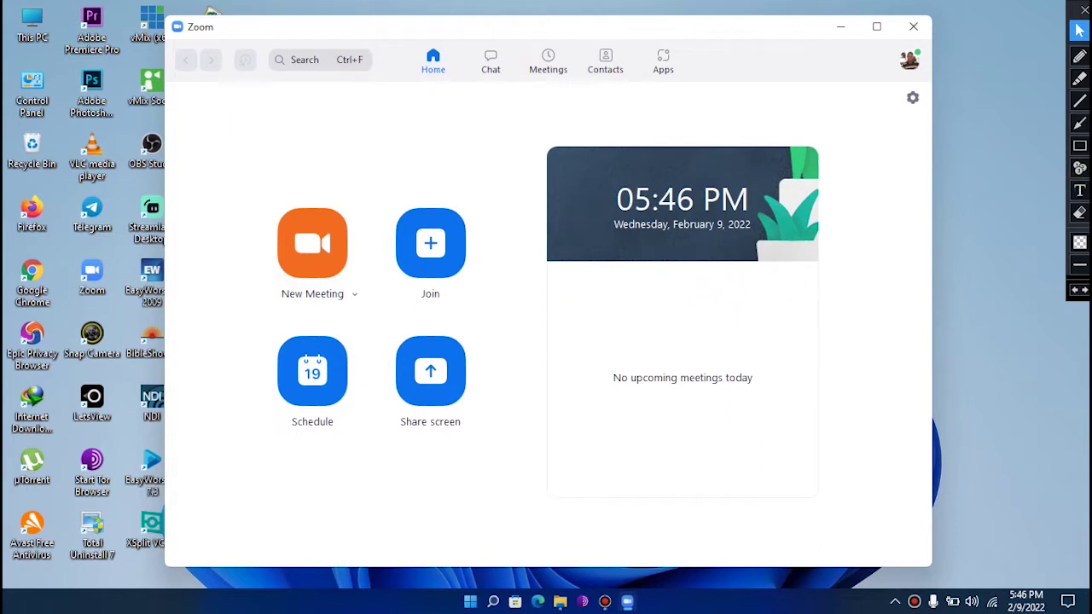
click(1079, 124)
drag(914, 140, 911, 95)
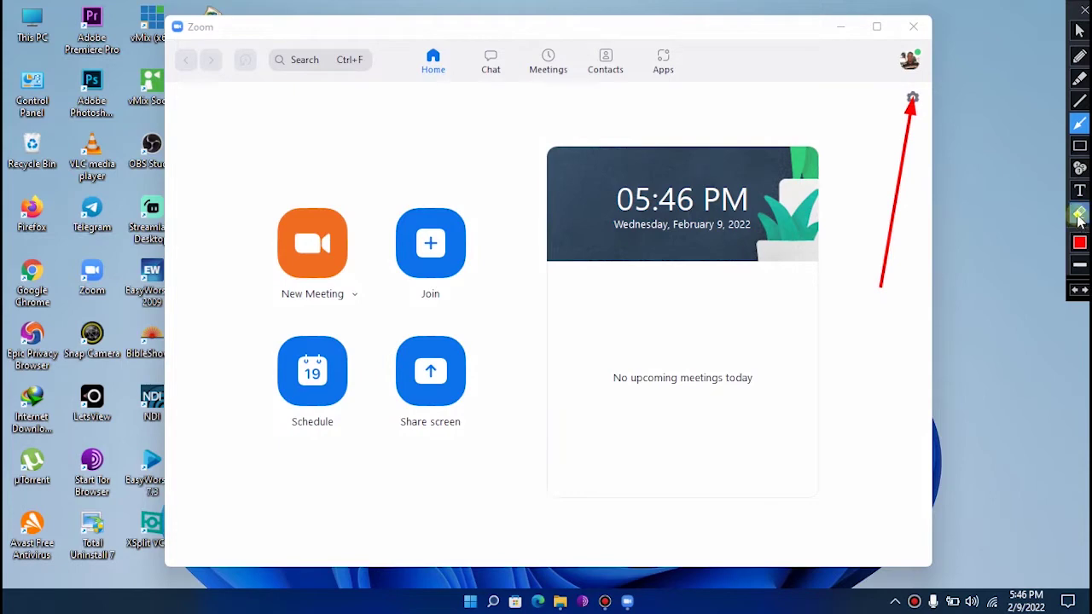
drag(869, 119, 977, 261)
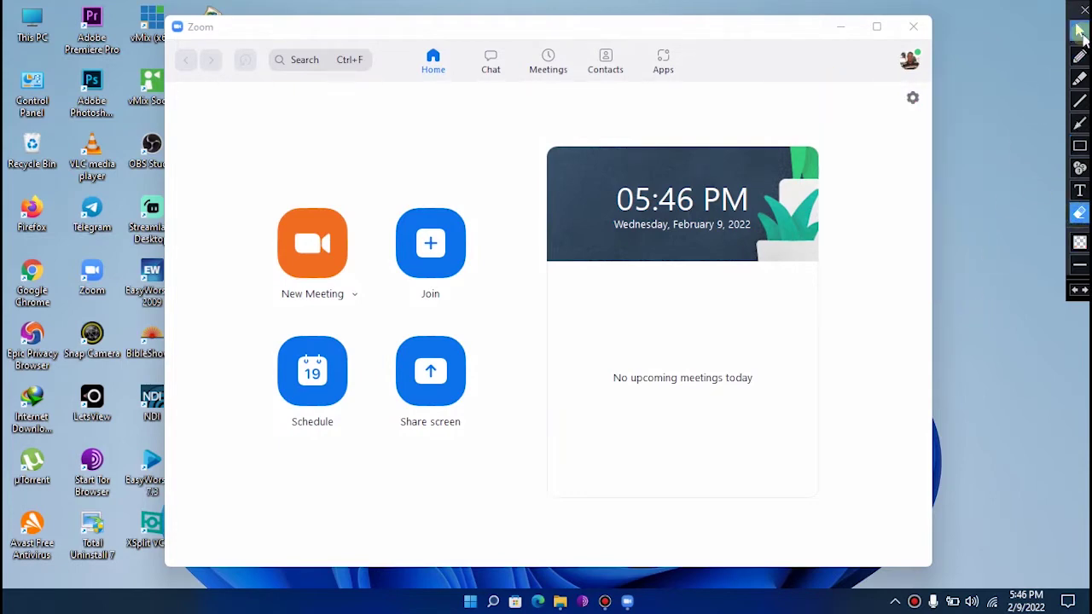
click(911, 101)
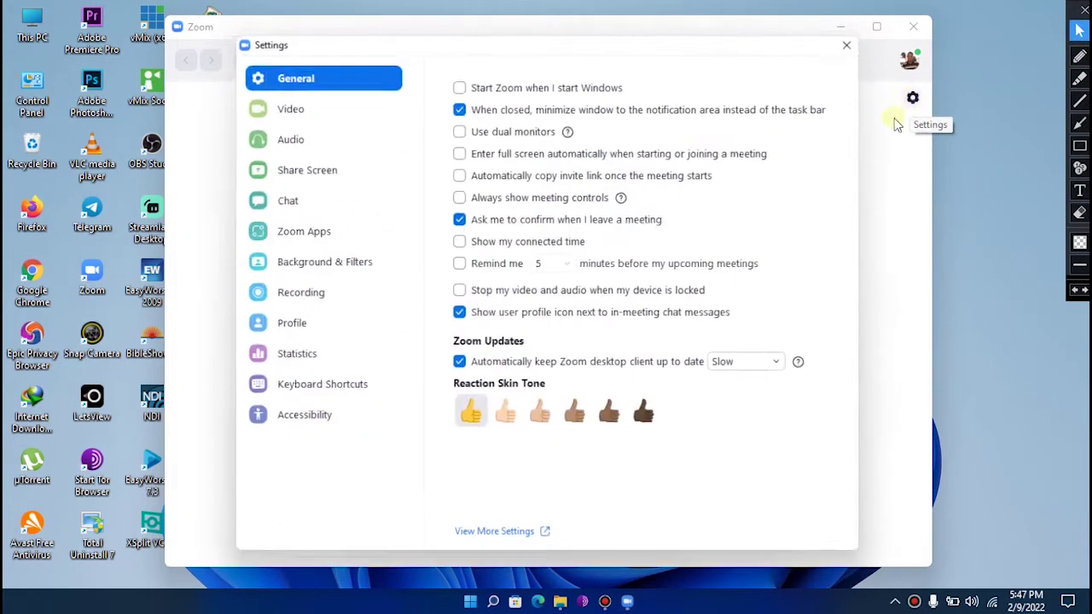
- Show the Video settings and keep Integrated Webcam as the camera
click(288, 110)
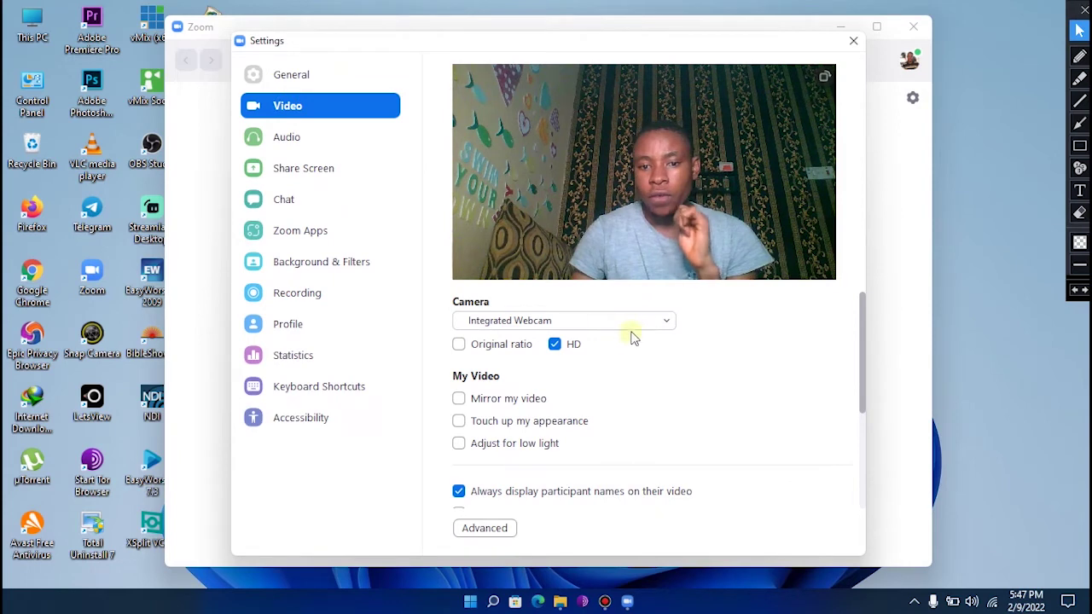
click(578, 324)
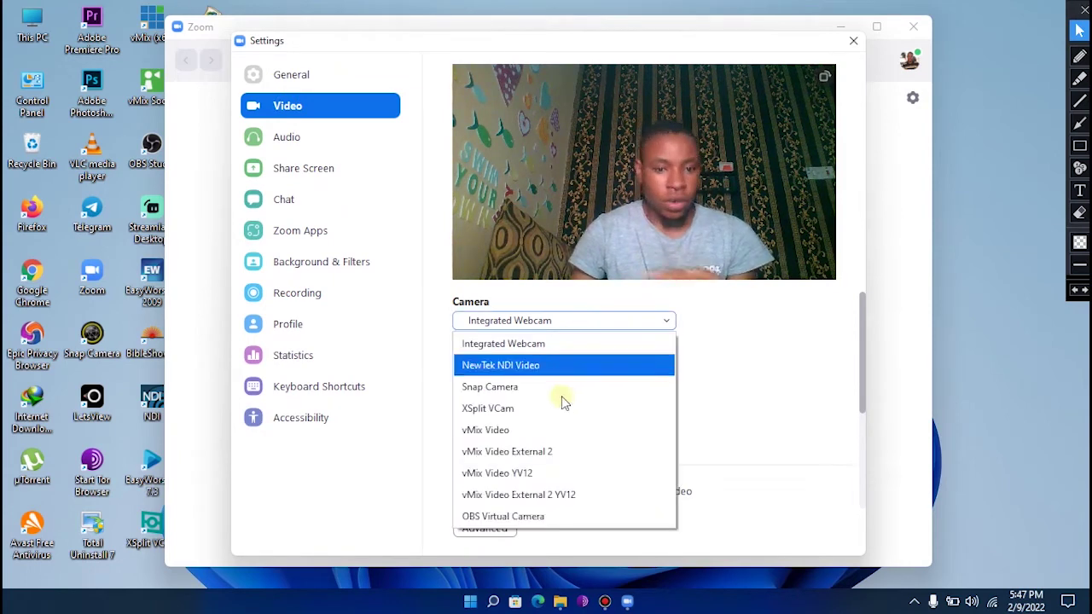
click(745, 365)
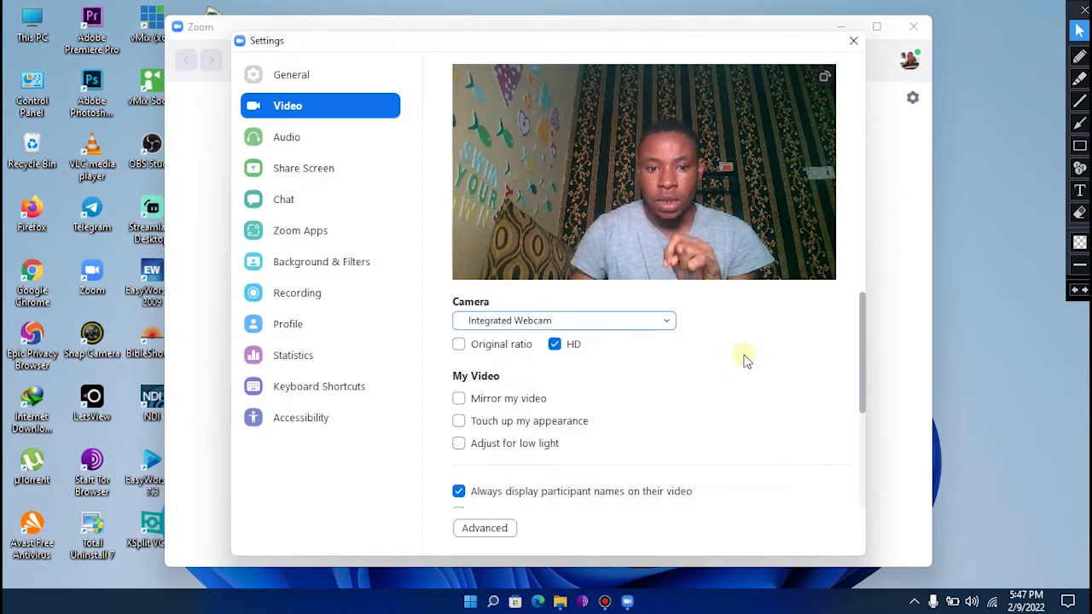
- Toggle Mirror my video on and off, leaving it unchecked, and show the advanced video options
click(458, 399)
click(459, 398)
click(459, 399)
click(459, 399)
click(459, 399)
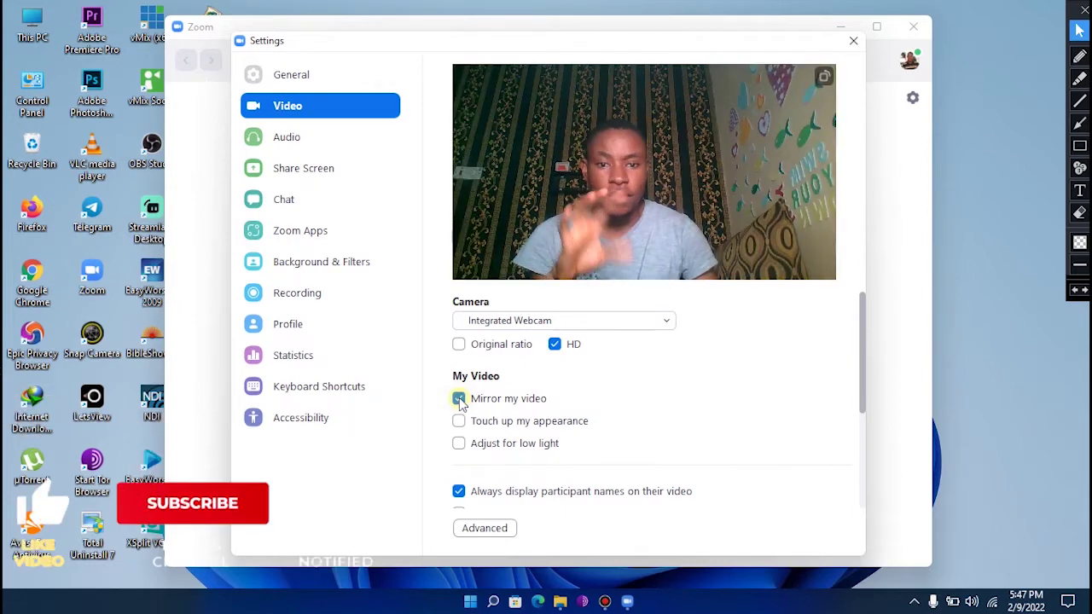
click(459, 399)
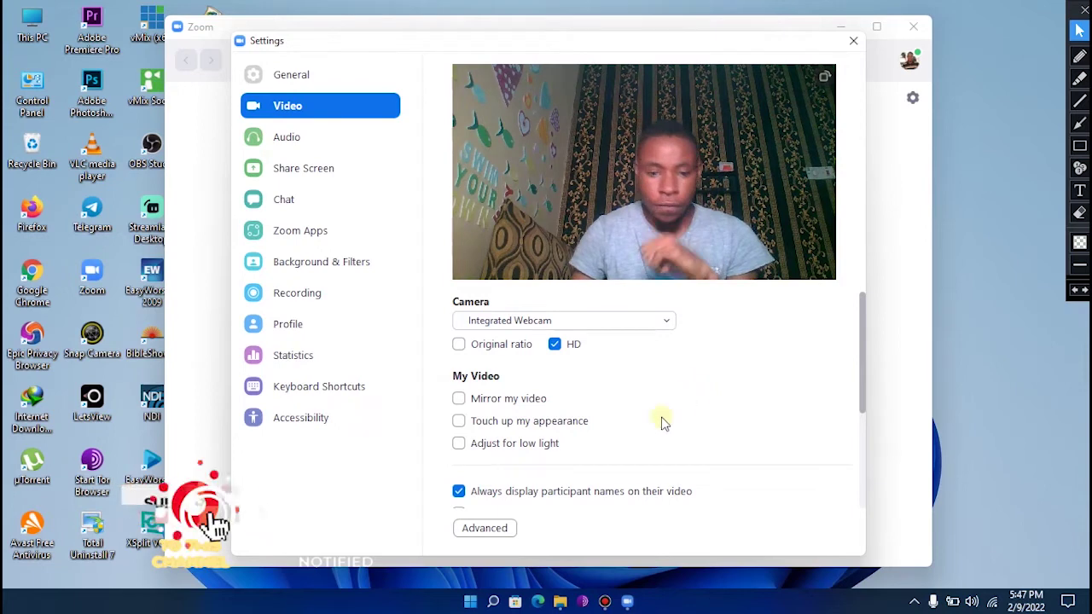
click(484, 529)
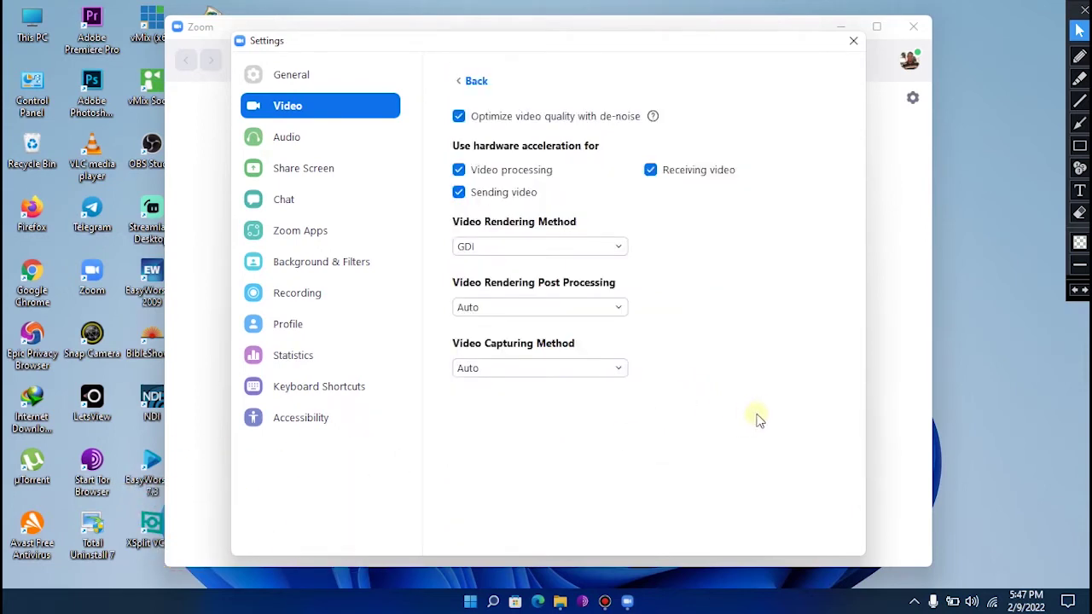
- Switch Video Rendering Method to Auto, then back to GDI, and close Settings
click(526, 249)
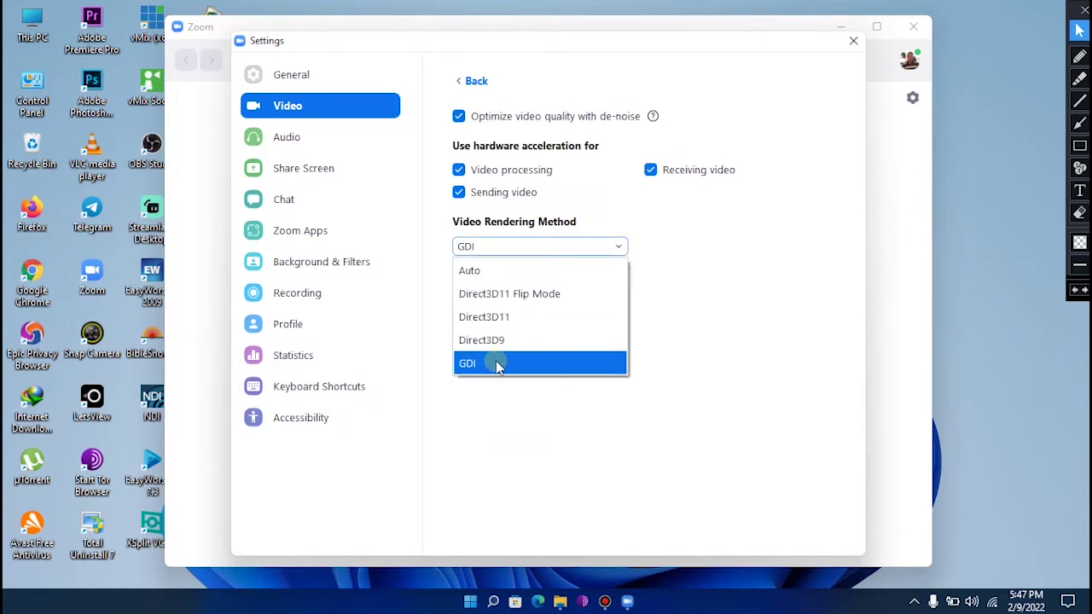
click(490, 271)
click(692, 280)
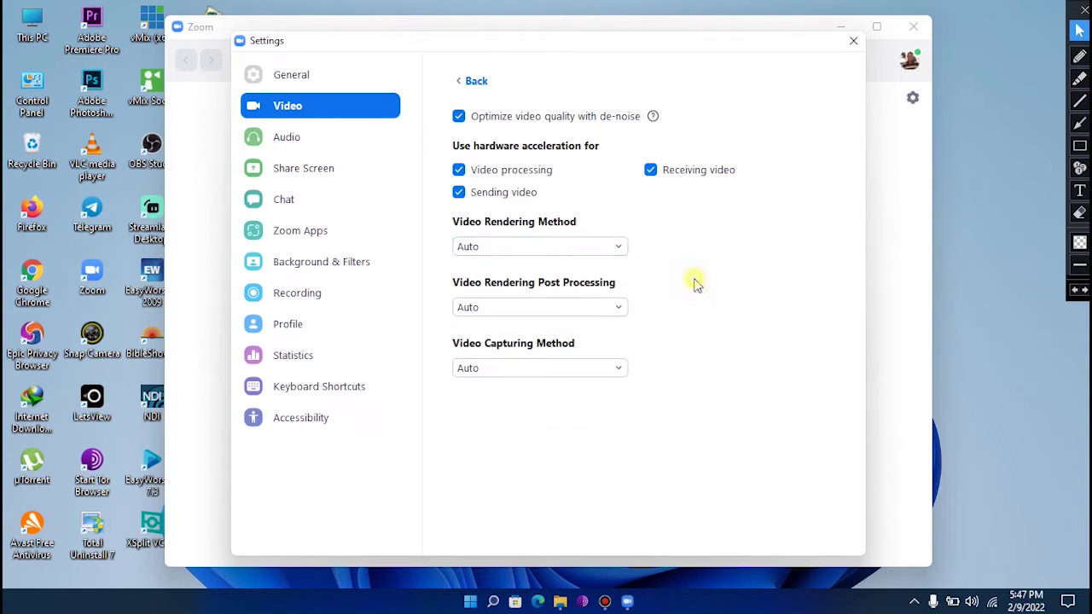
click(568, 254)
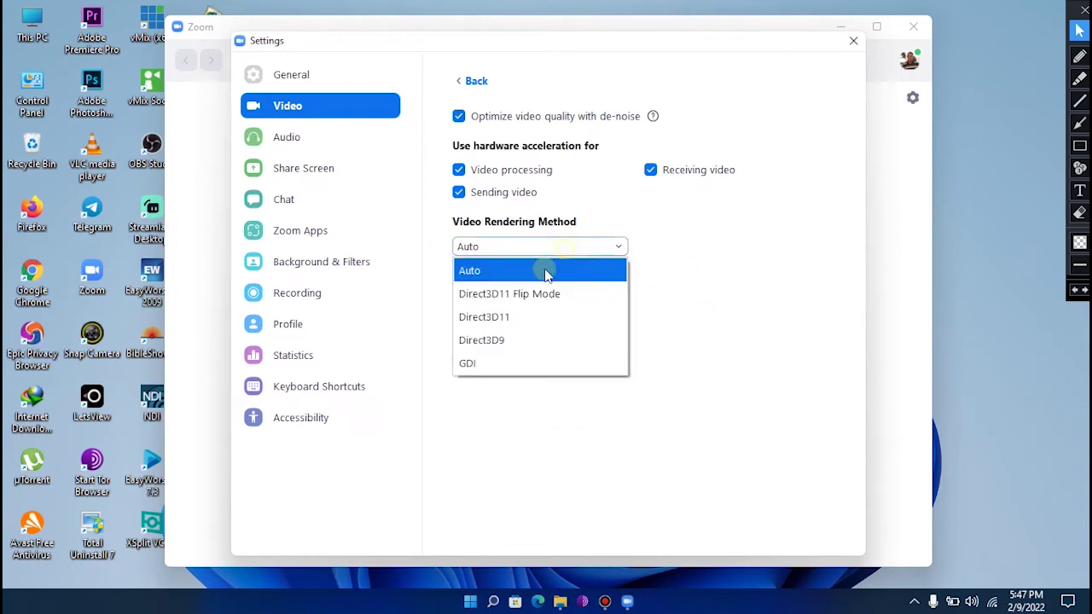
click(468, 365)
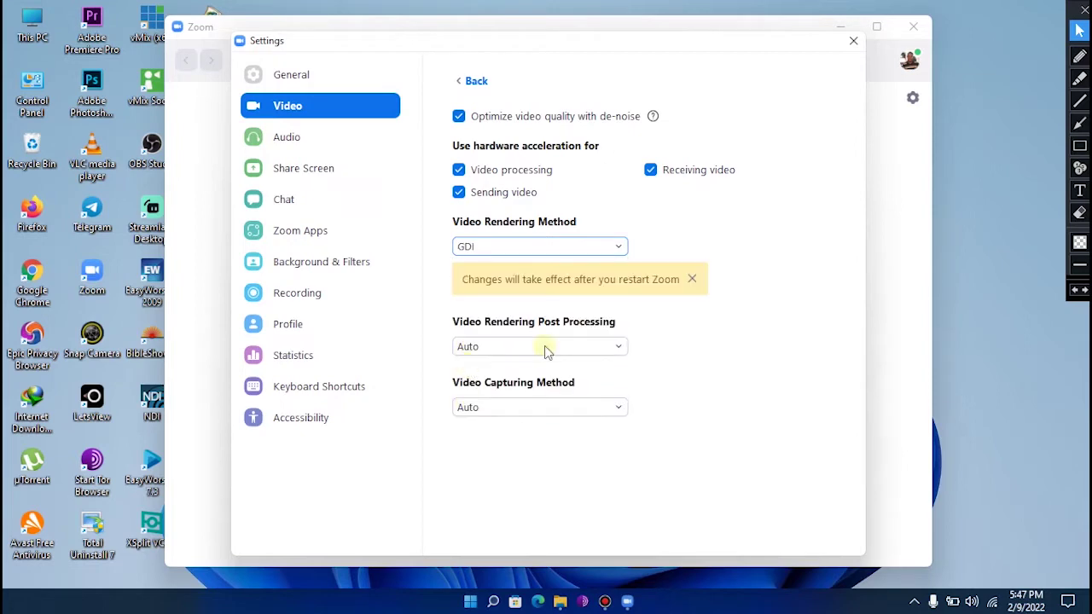
click(853, 43)
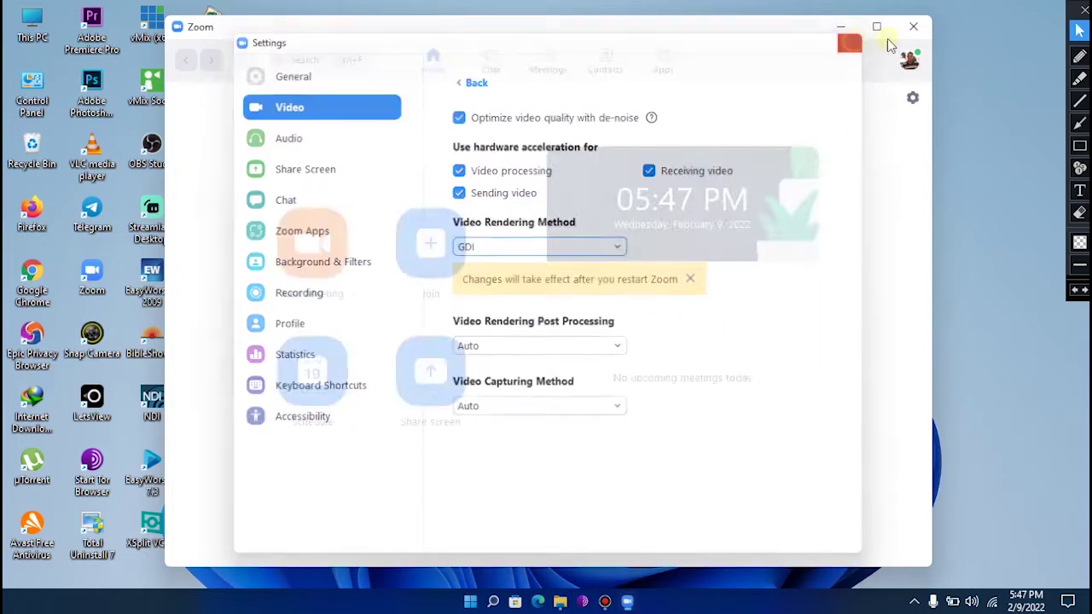
- Restart Zoom, start a new meeting, minimize the home window and maximize the meeting
click(915, 28)
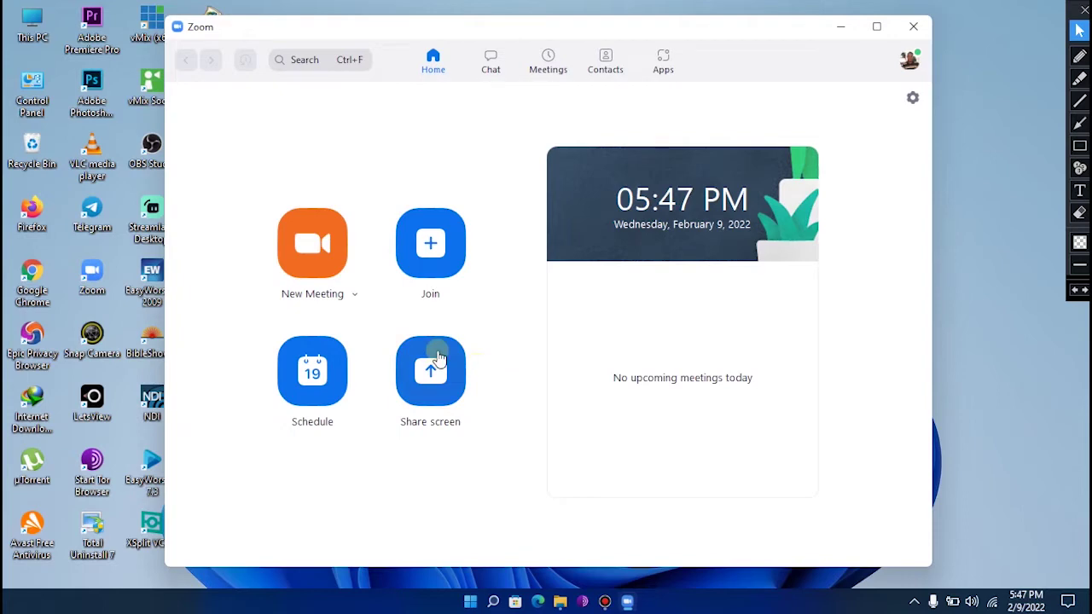
click(322, 258)
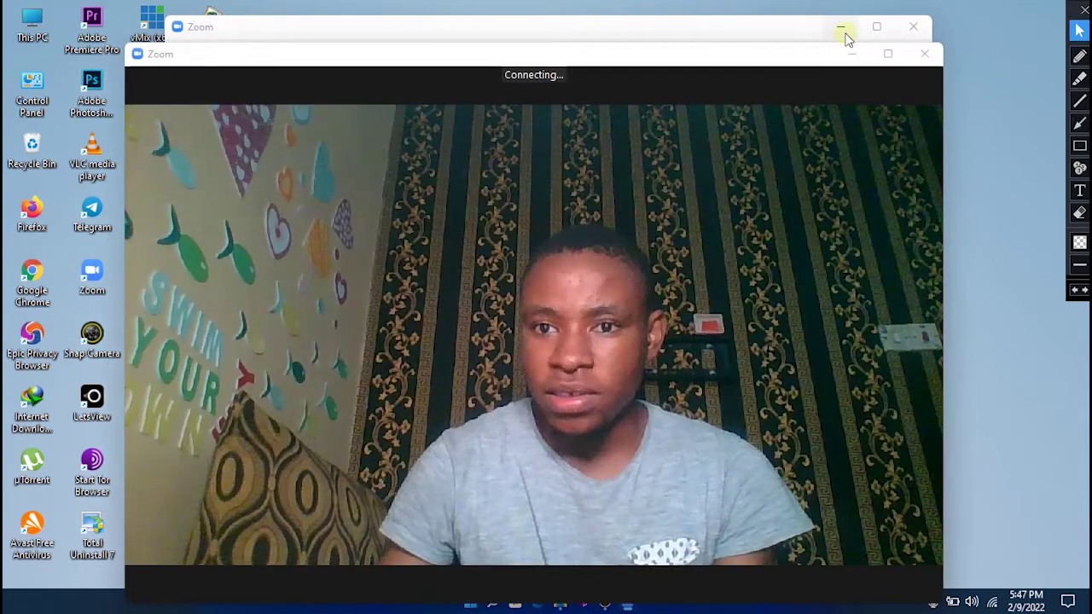
click(841, 28)
click(888, 54)
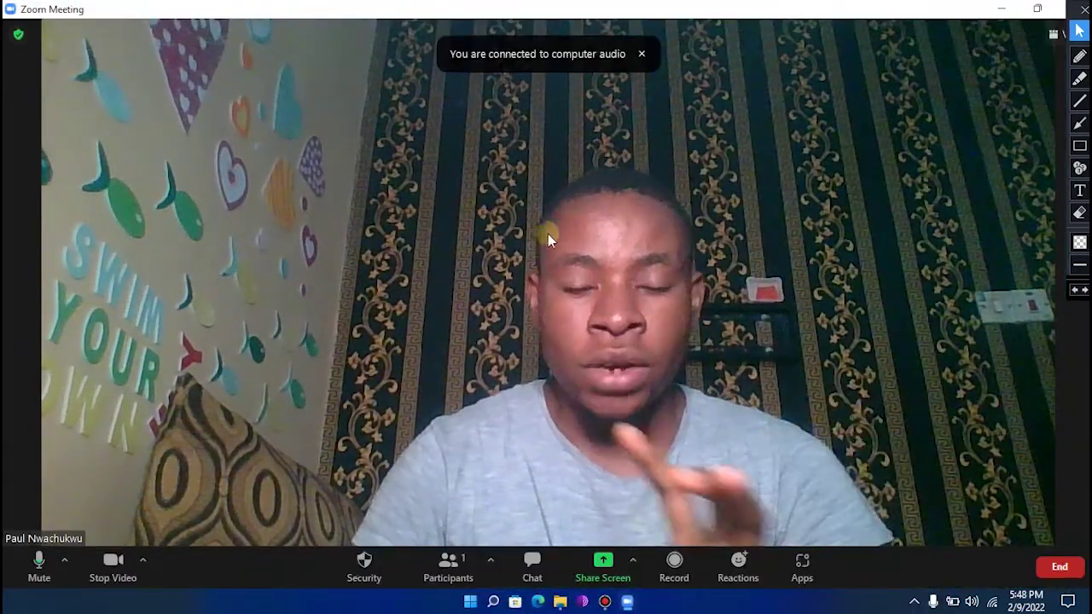
- Review the meeting's Security options, then close them
click(367, 563)
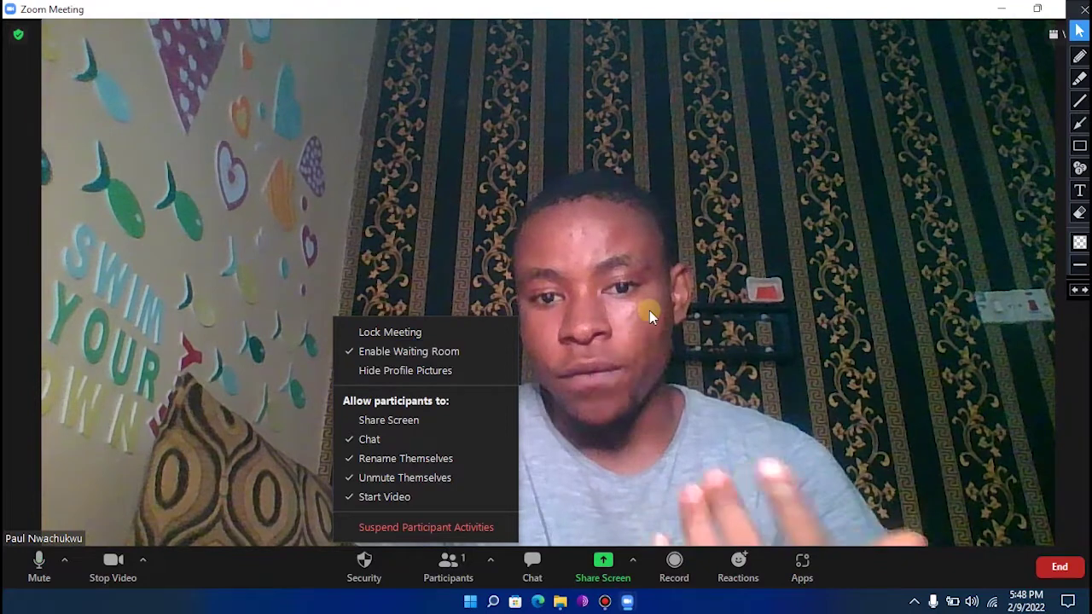
click(649, 310)
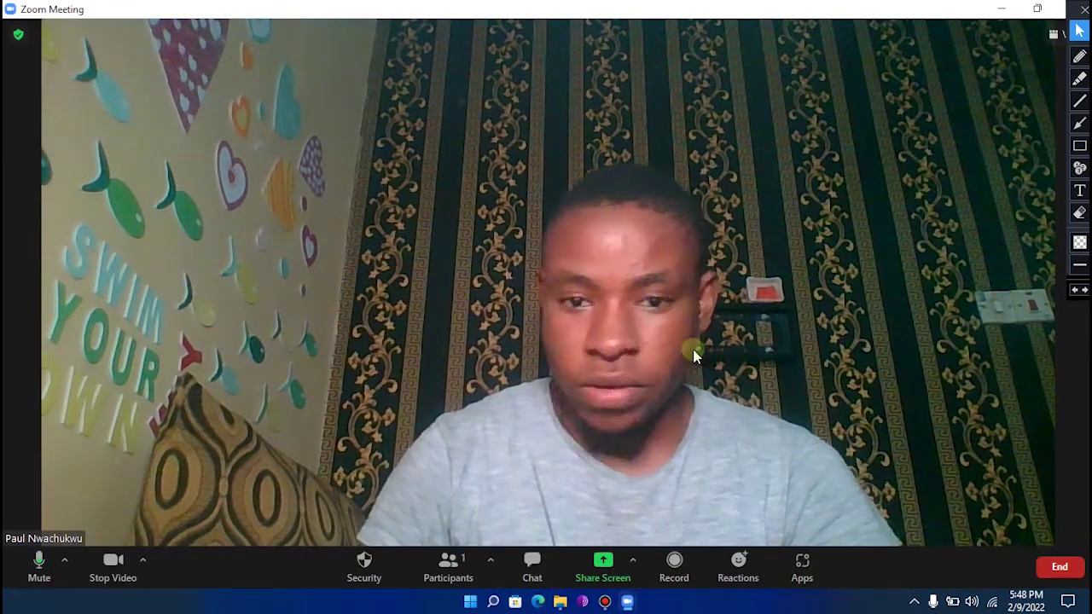
- Mute all participants with self-unmute disallowed, close Participants, and leave full screen
click(440, 576)
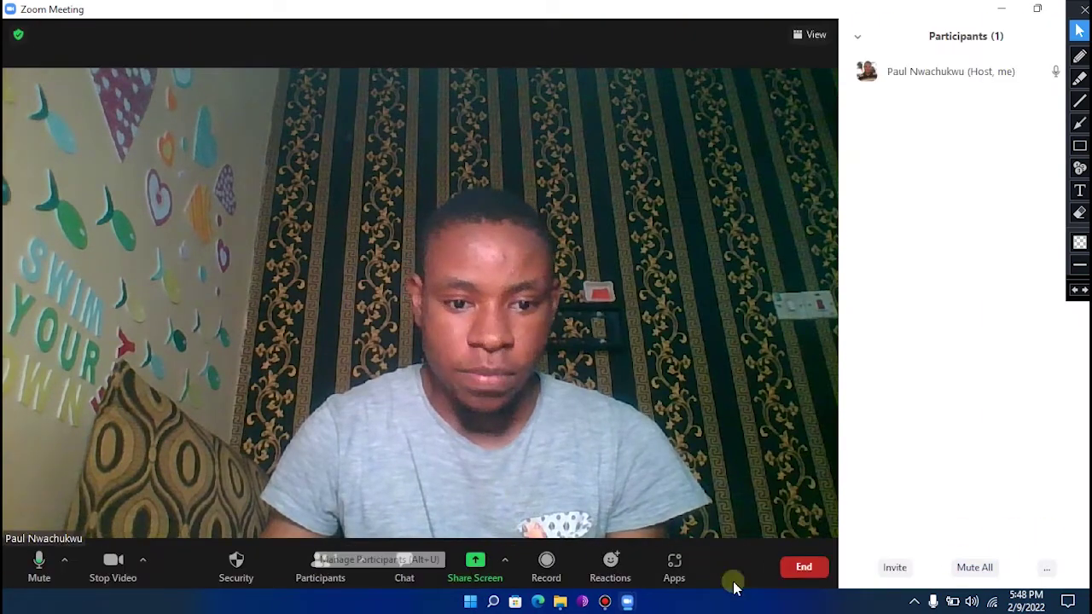
click(972, 567)
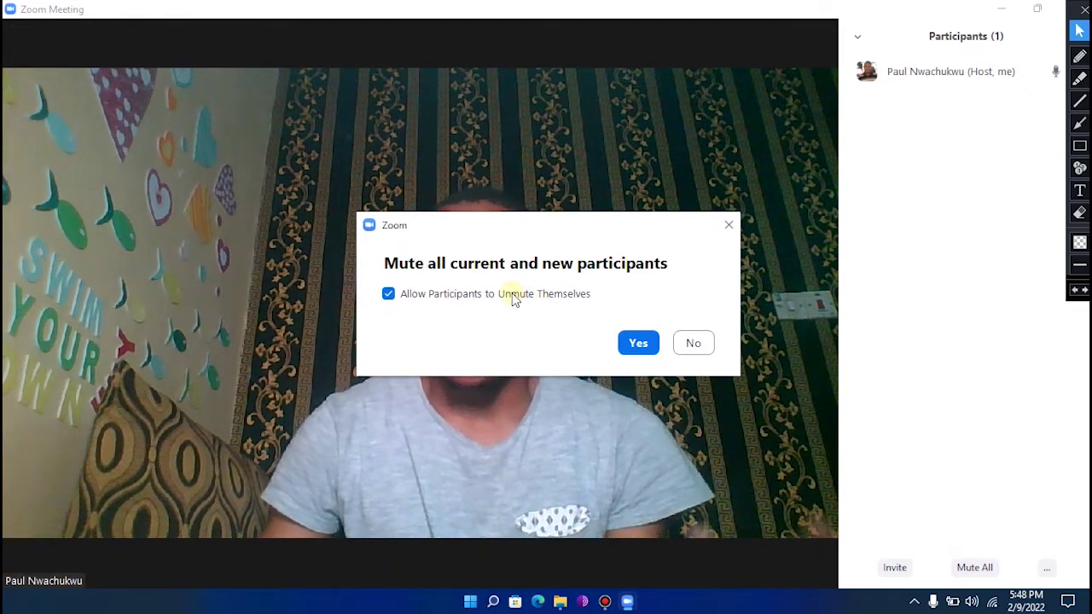
click(471, 296)
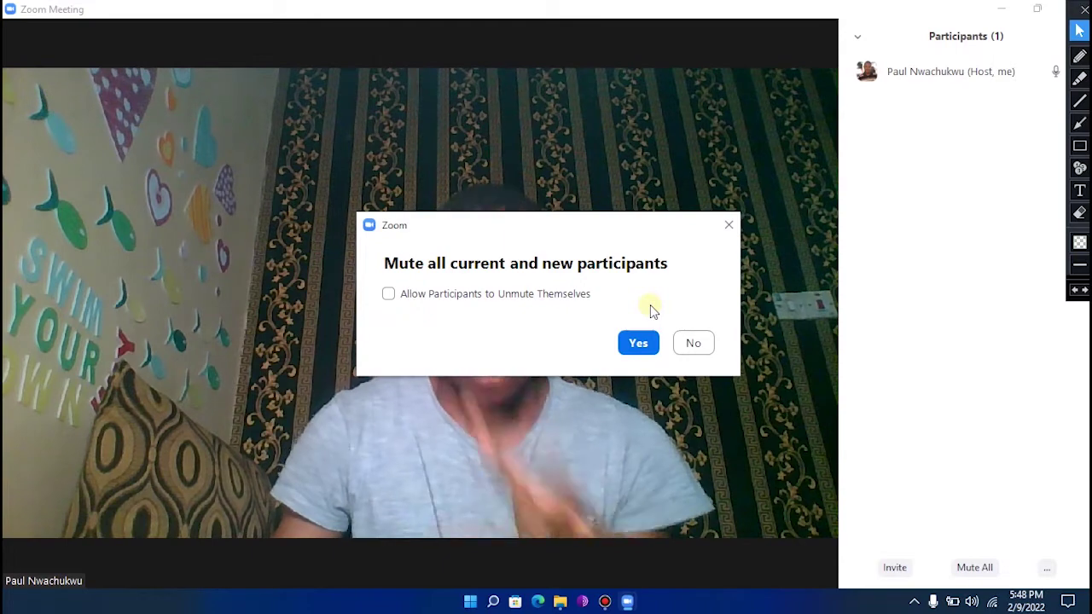
click(638, 343)
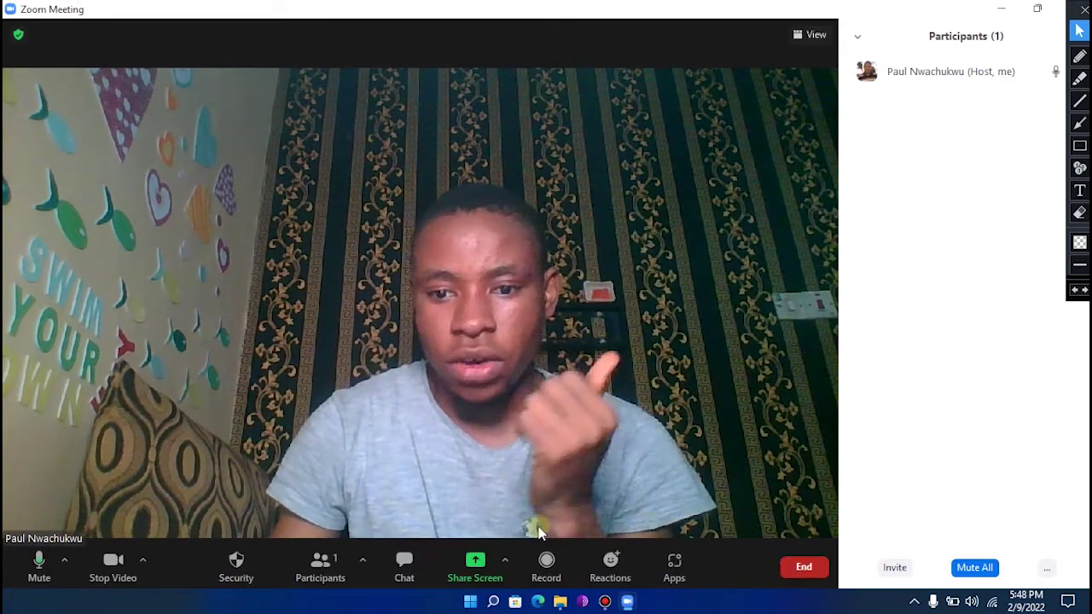
click(320, 565)
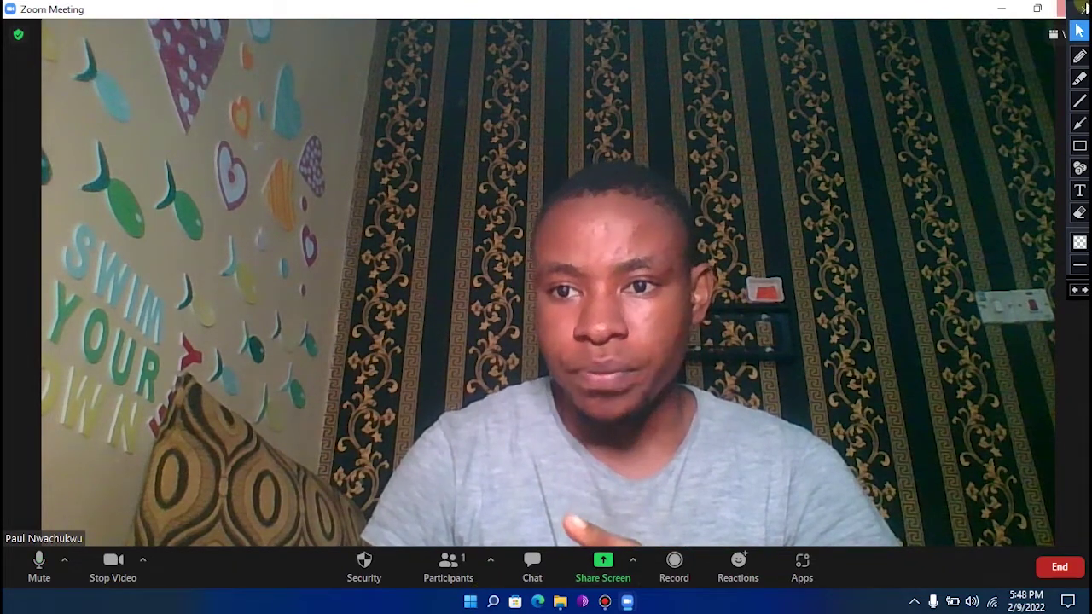
click(1032, 12)
- Move the Zoom meeting window right and draw a red arrow at the vMix icon
drag(694, 53, 834, 34)
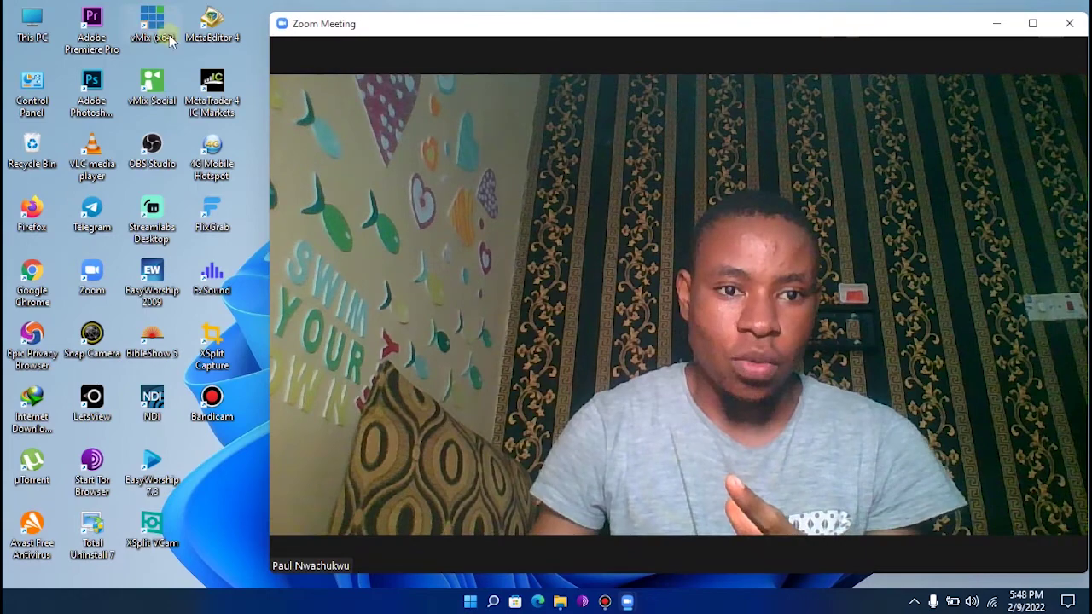
click(254, 94)
key(ctrl+shift+p)
drag(252, 154, 171, 36)
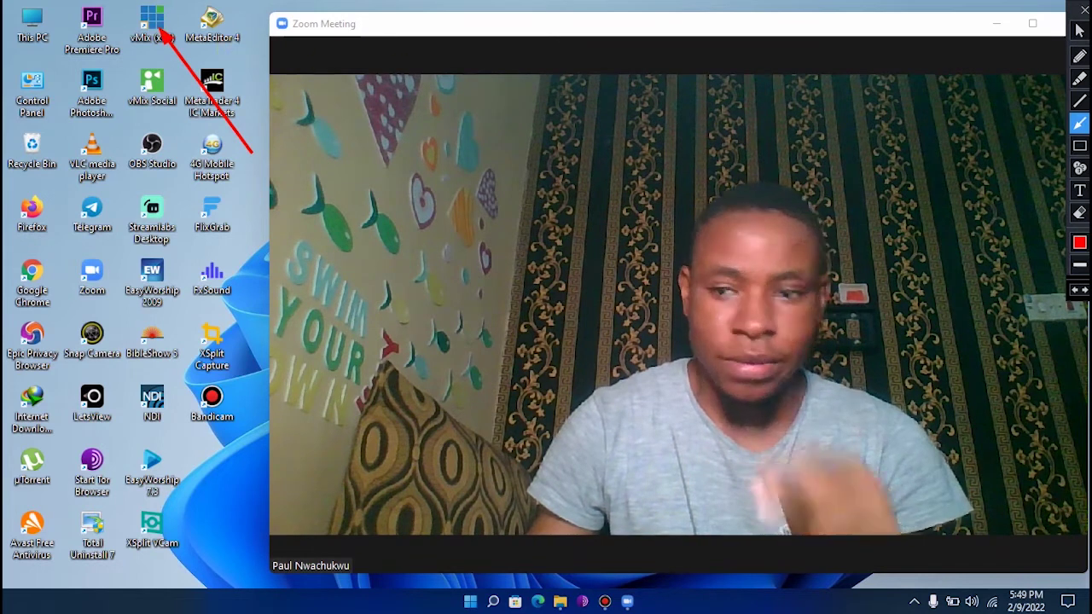
- Erase the arrow, stop annotating, and launch vMix (x64) from the desktop
click(1079, 213)
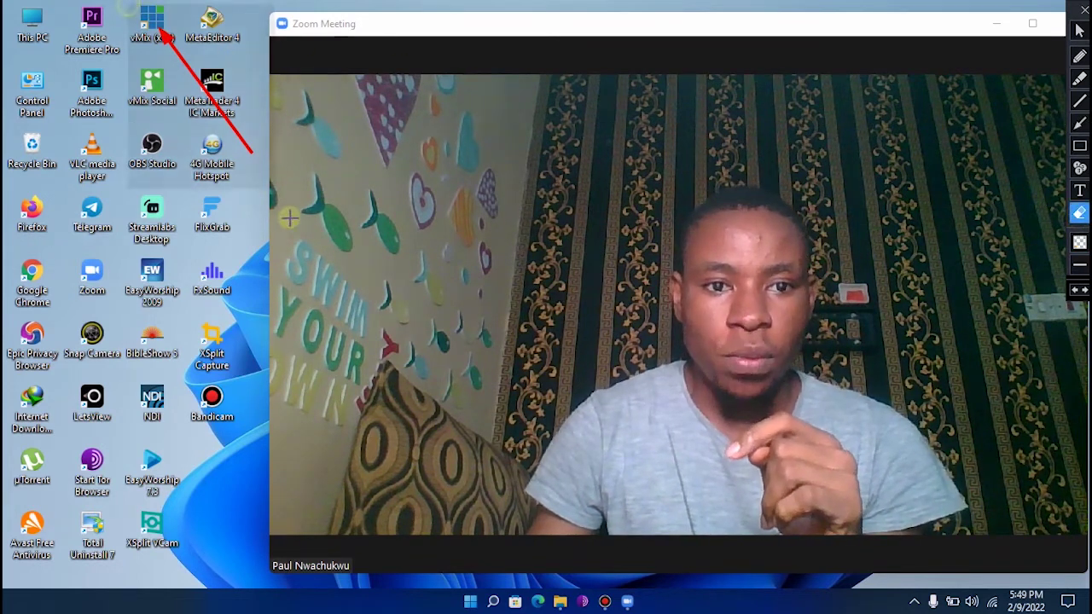
click(243, 138)
click(1076, 30)
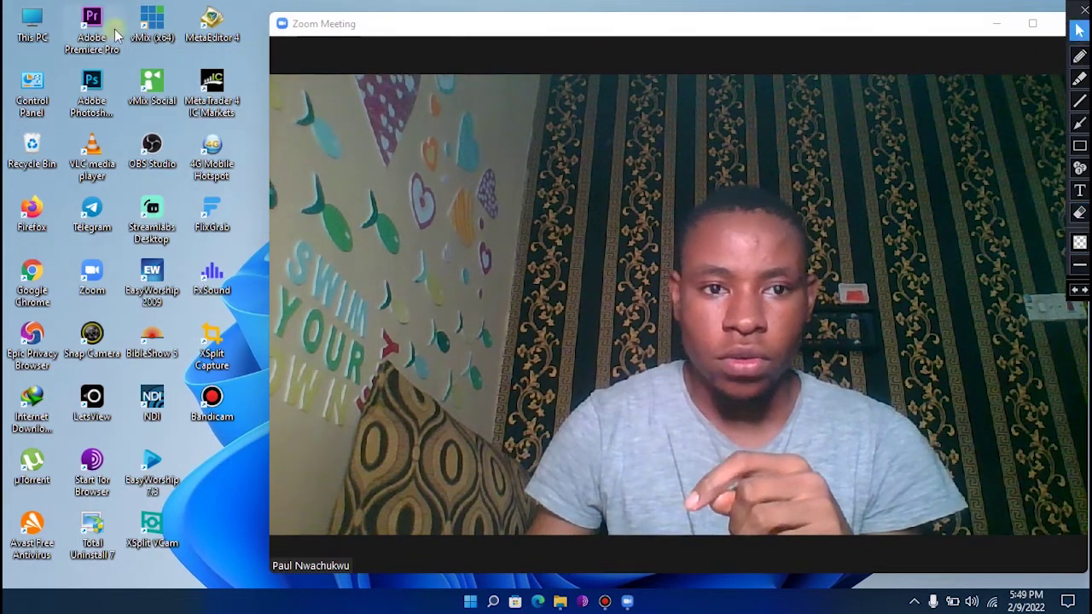
double_click(158, 26)
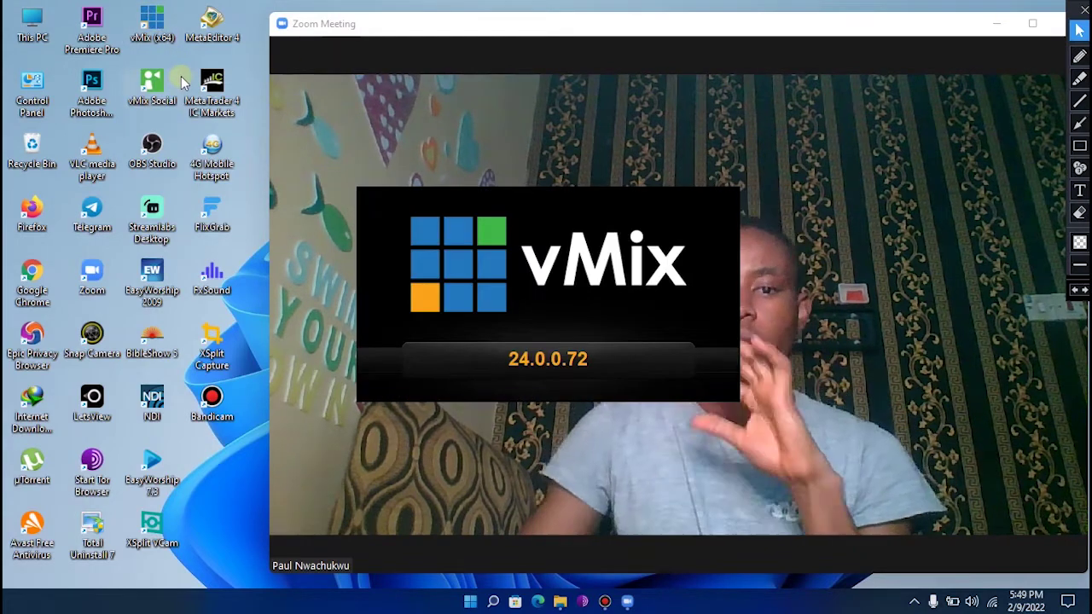
- Maximize the window and open vMix's Input Select dialog
click(1033, 24)
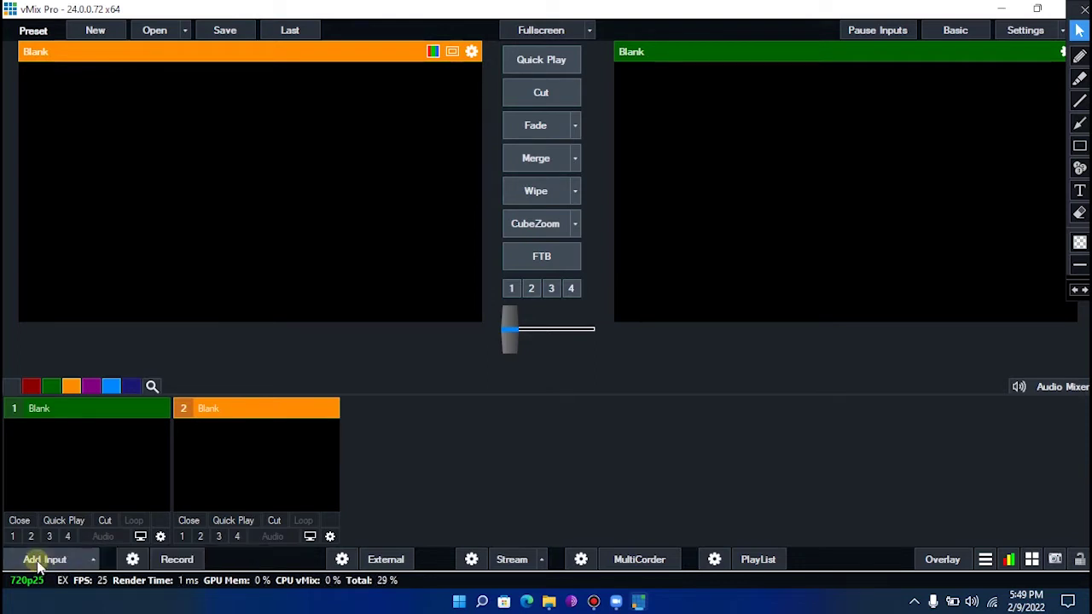
double_click(403, 424)
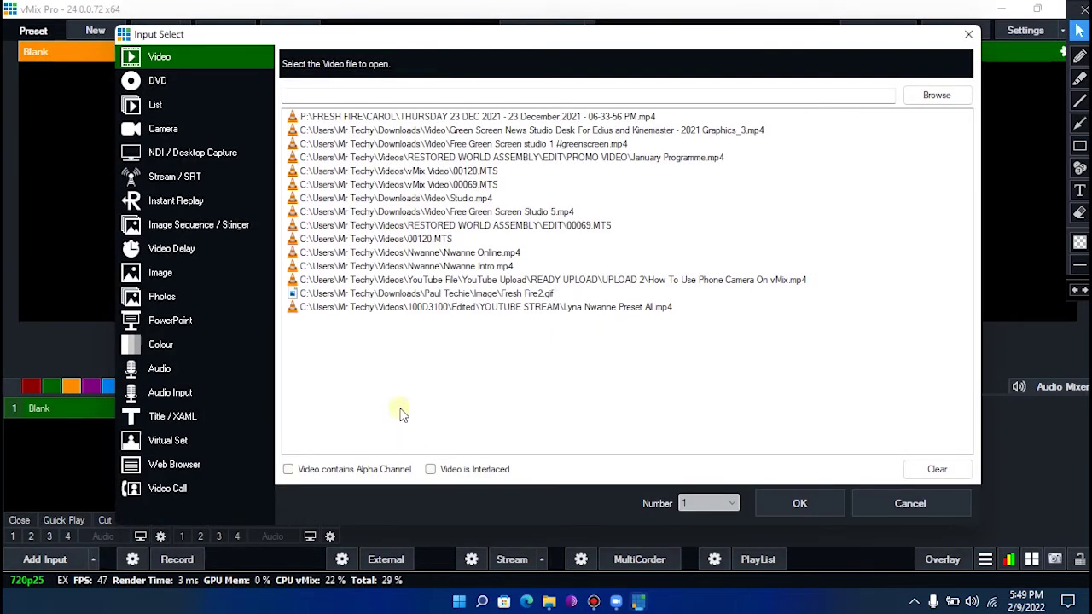
- Add a Local Desktop Capture input of the Zoom Meetings window, minimizing the Zoom home window
click(193, 153)
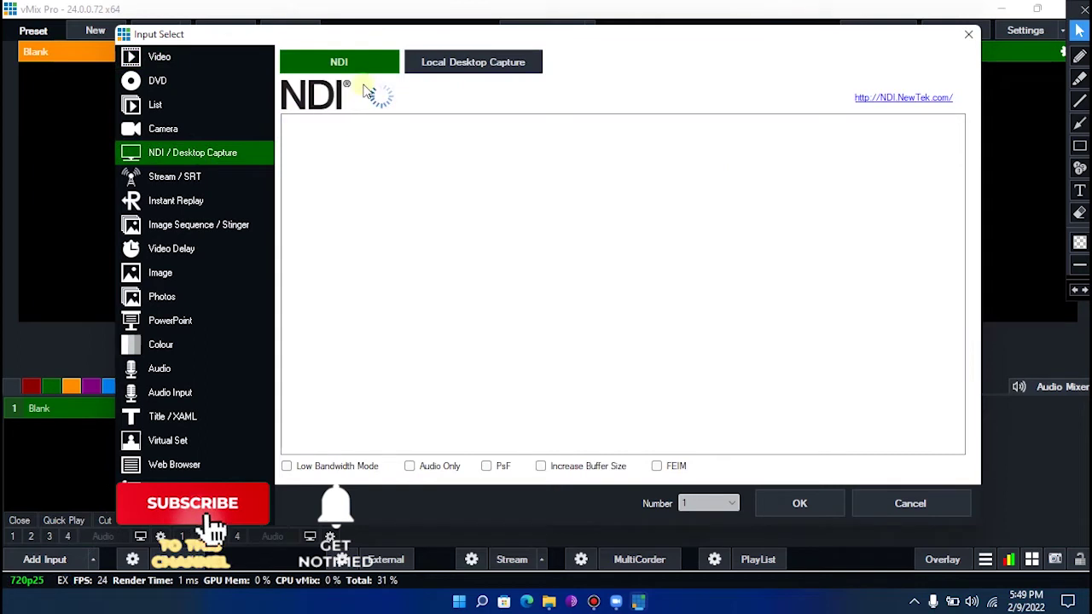
click(449, 64)
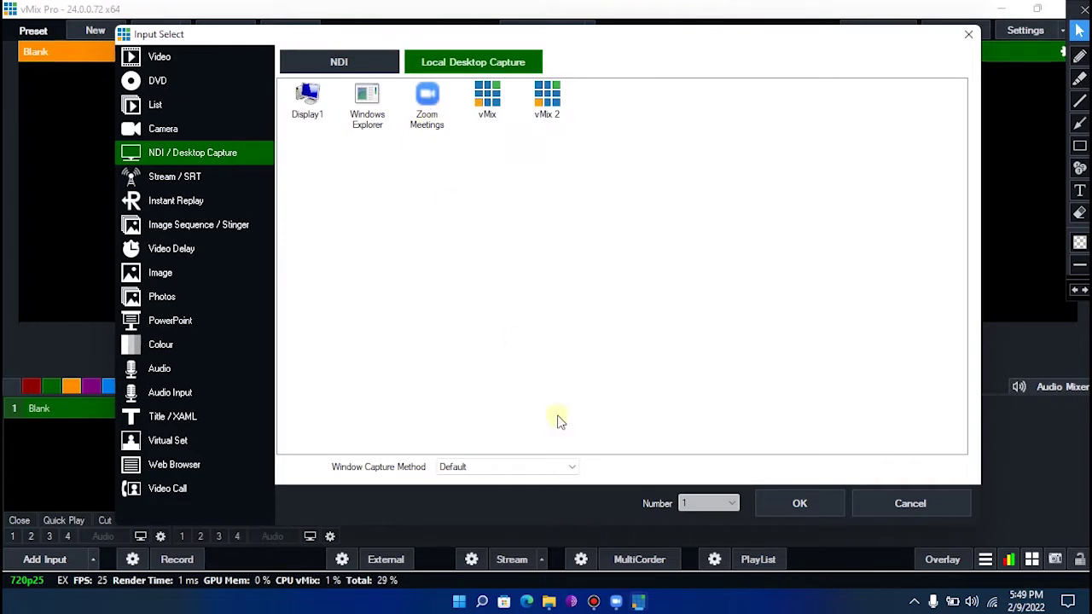
mouse_move(615, 601)
click(537, 533)
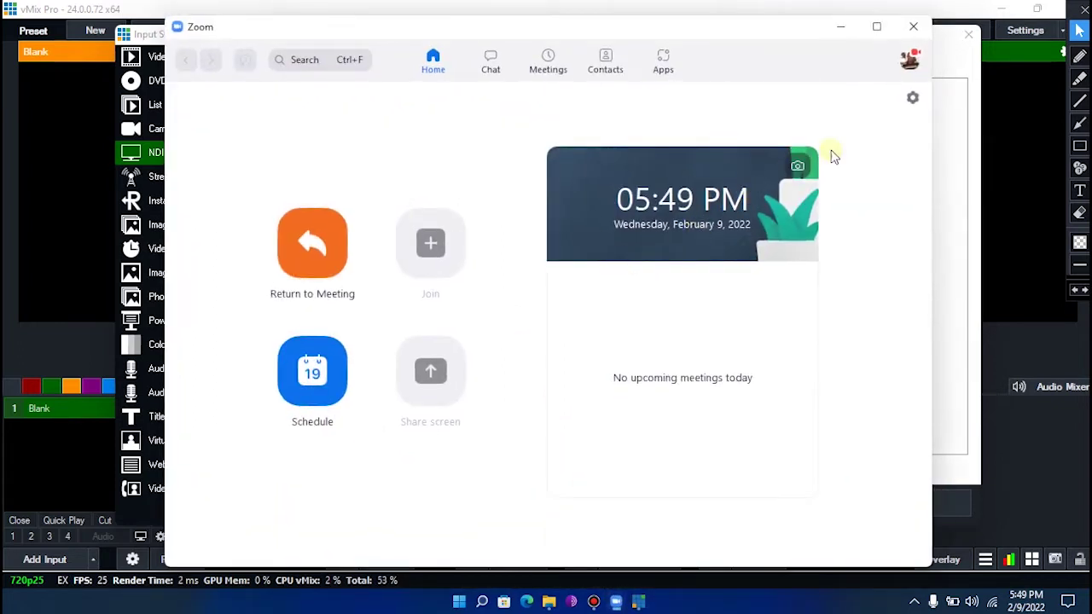
click(843, 29)
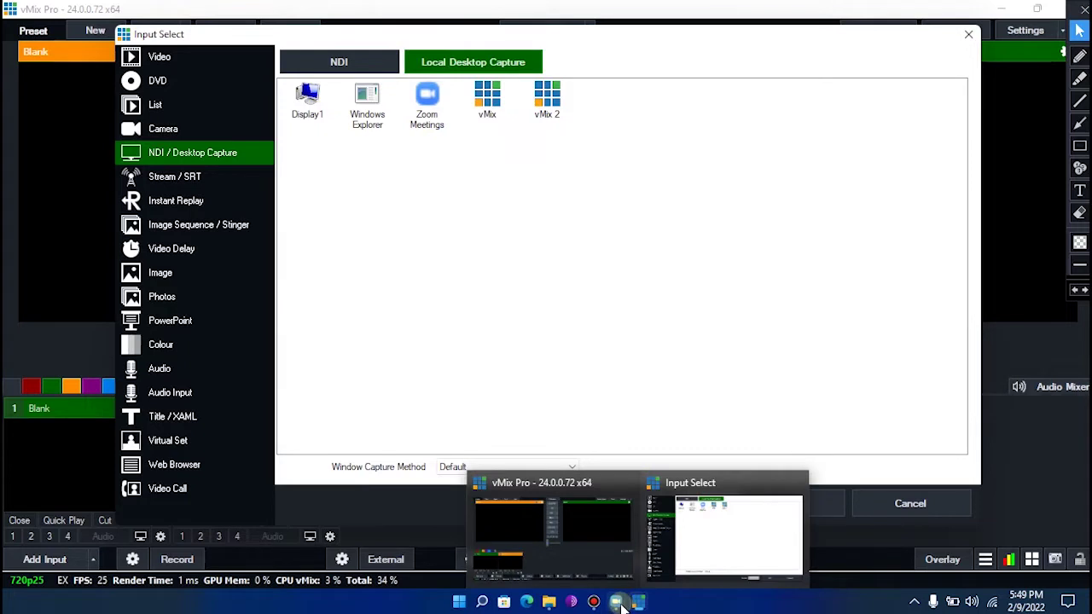
click(529, 548)
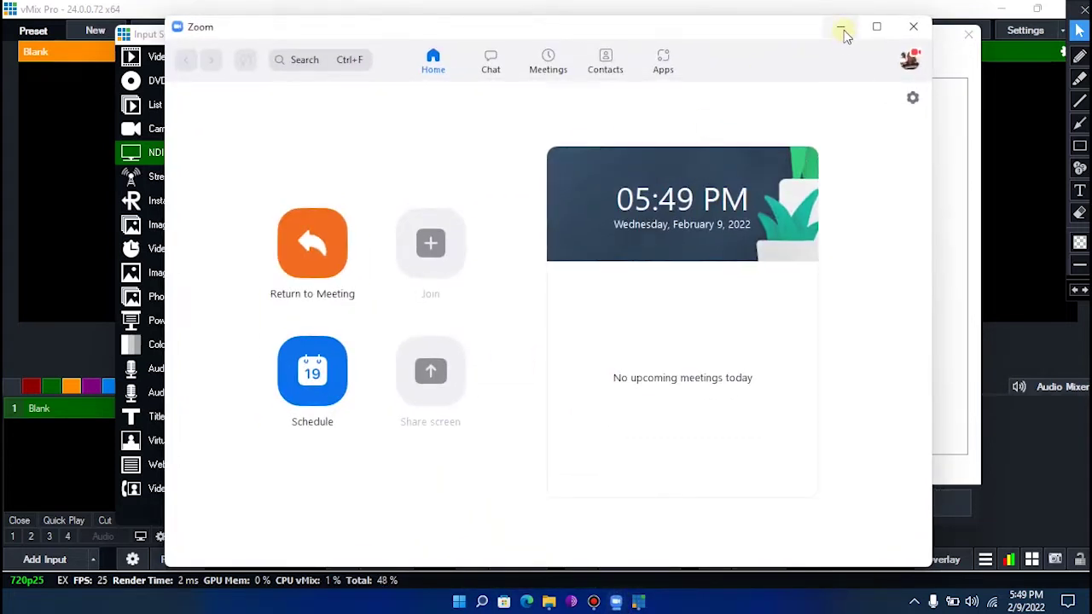
click(843, 31)
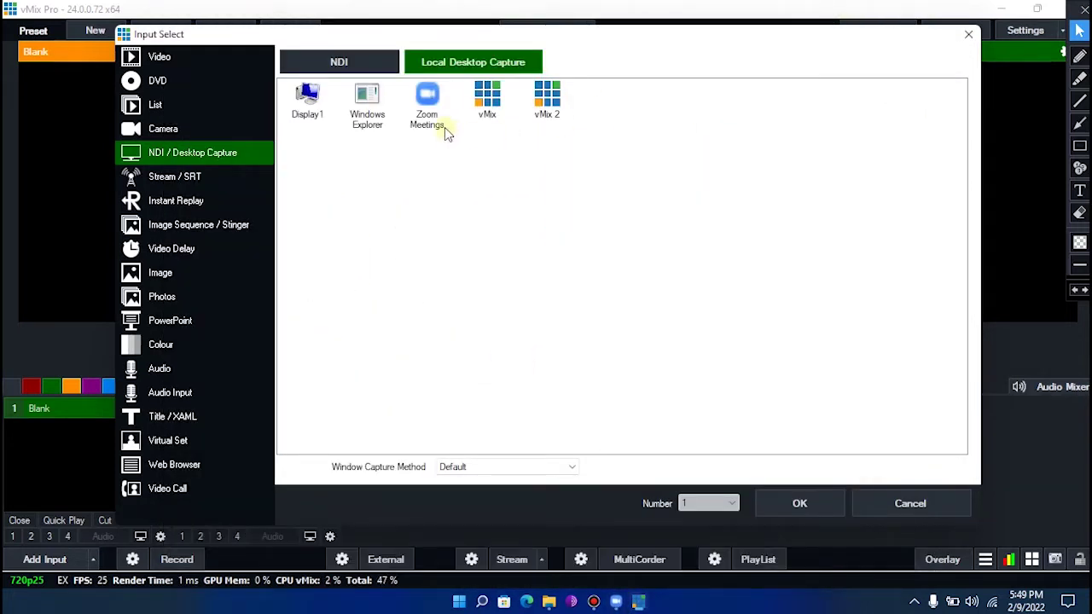
click(429, 120)
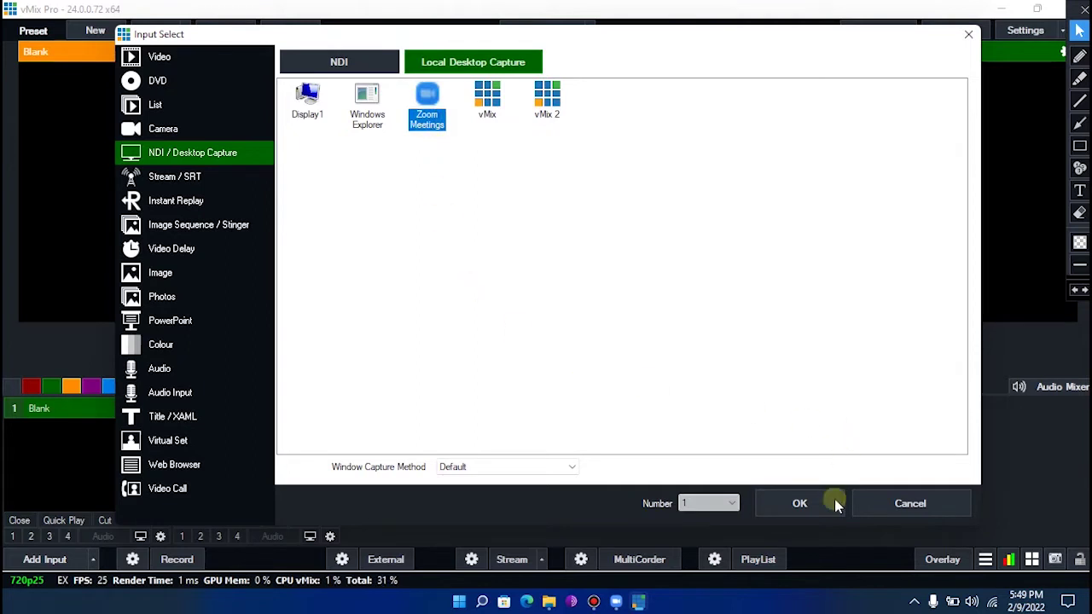
click(810, 503)
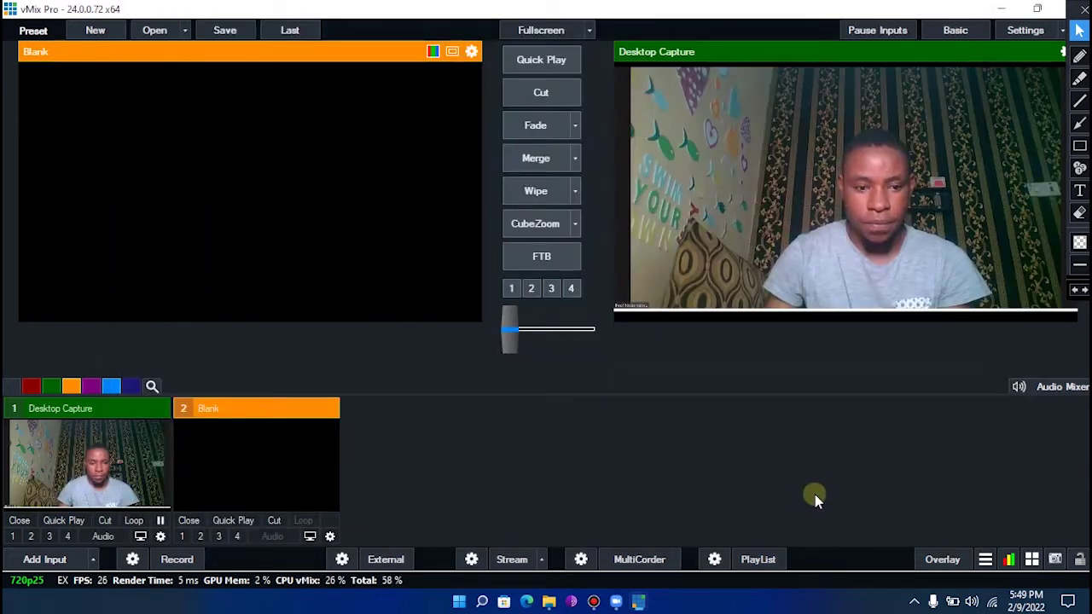